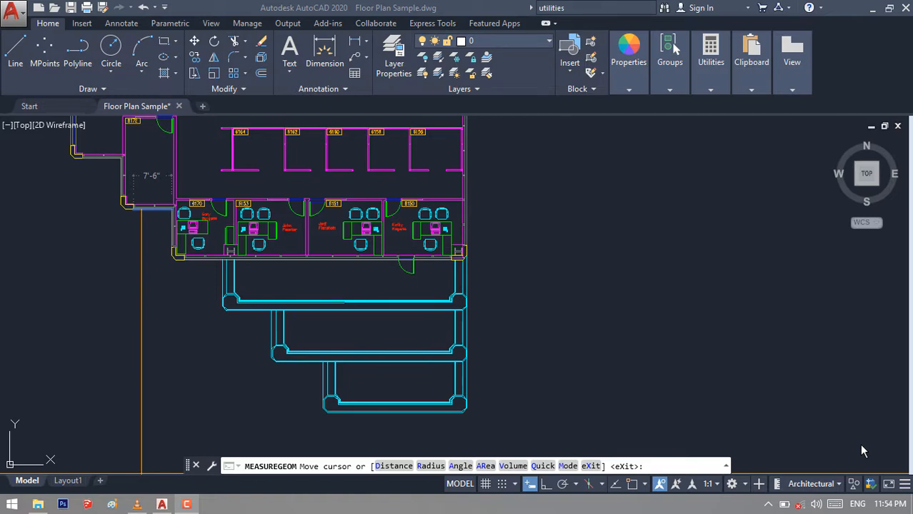
# Step: Quick-measure the width and height of the middle cyan section below the floor plan
pyautogui.click(709, 91)
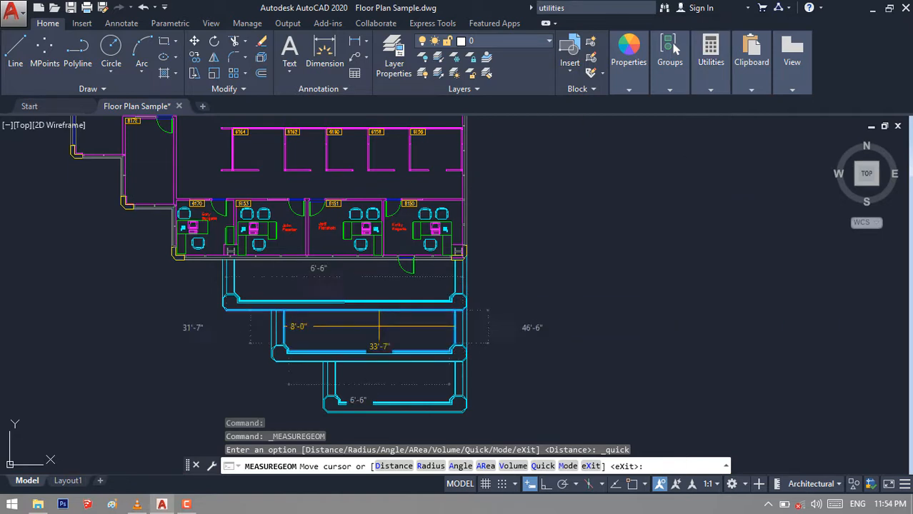
pyautogui.scroll(3, 377, 326)
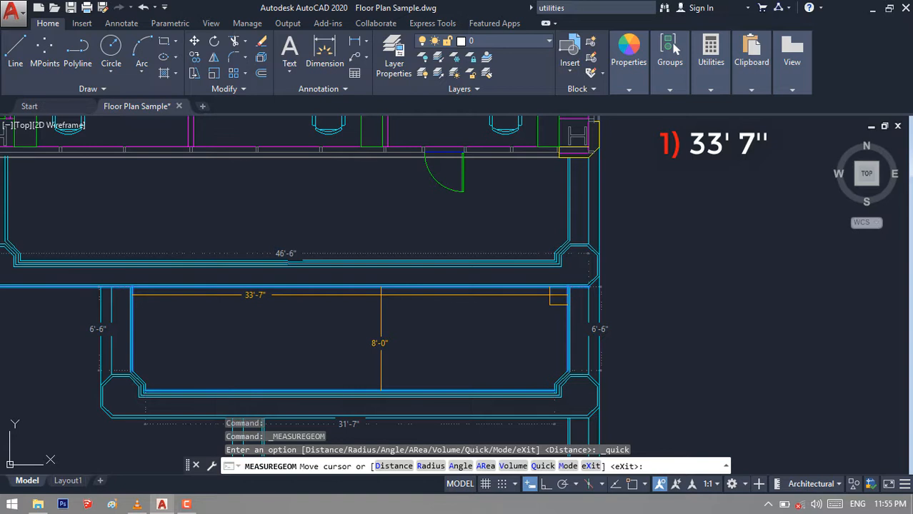
pyautogui.press('Escape')
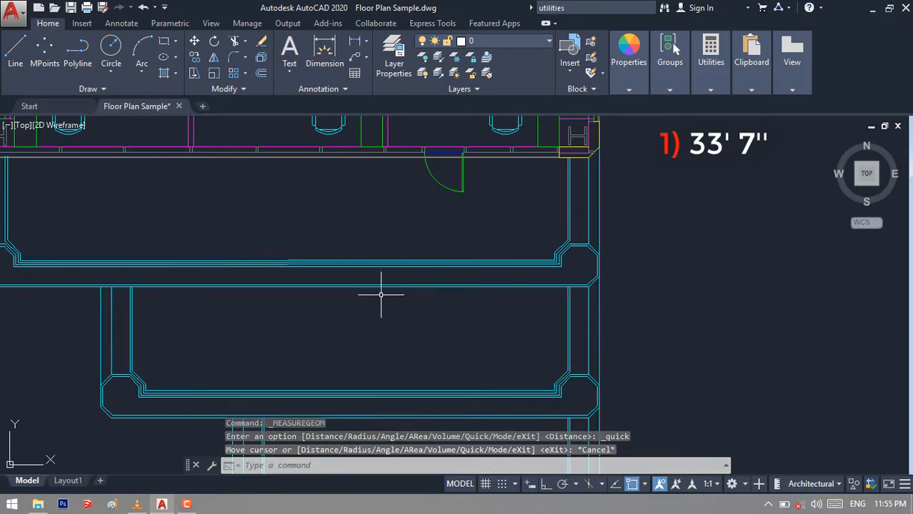
# Step: Set the drawing units to Decimal length with 0.0 precision and the insertion scale to Centimeters
pyautogui.write('UN')
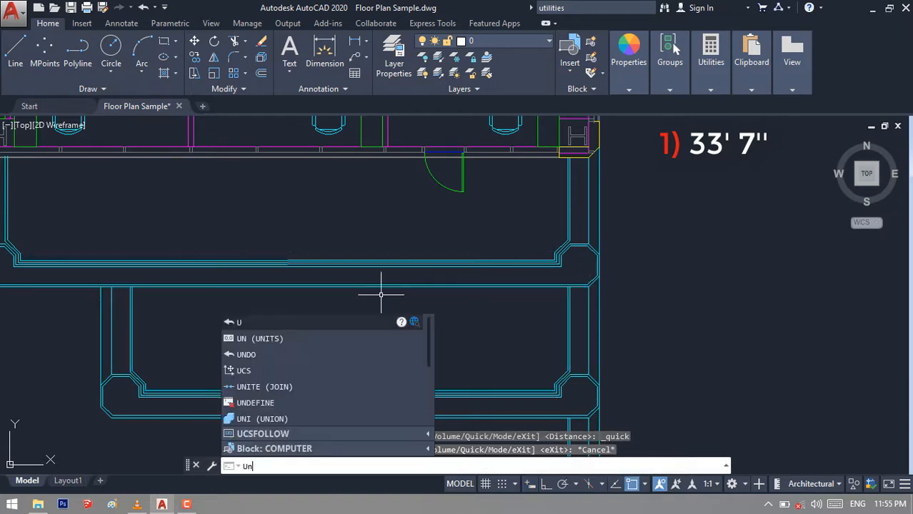
pyautogui.press('Return')
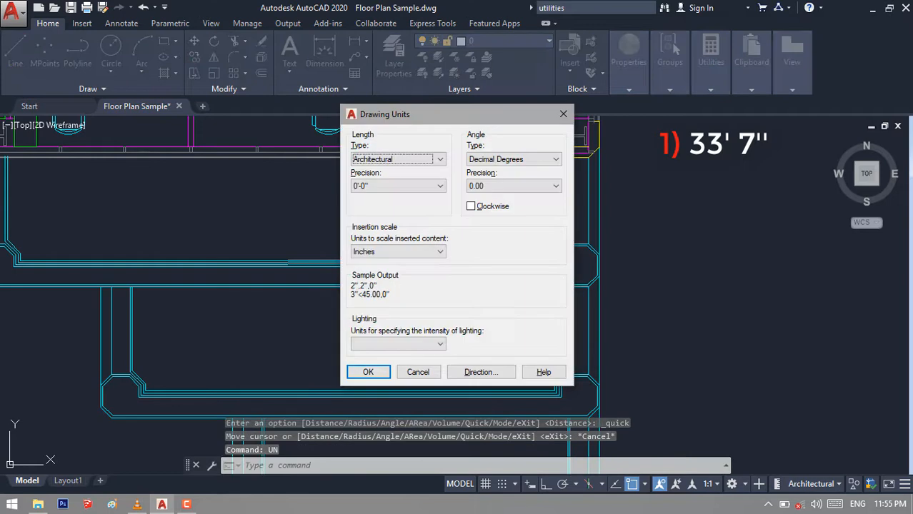
pyautogui.click(441, 160)
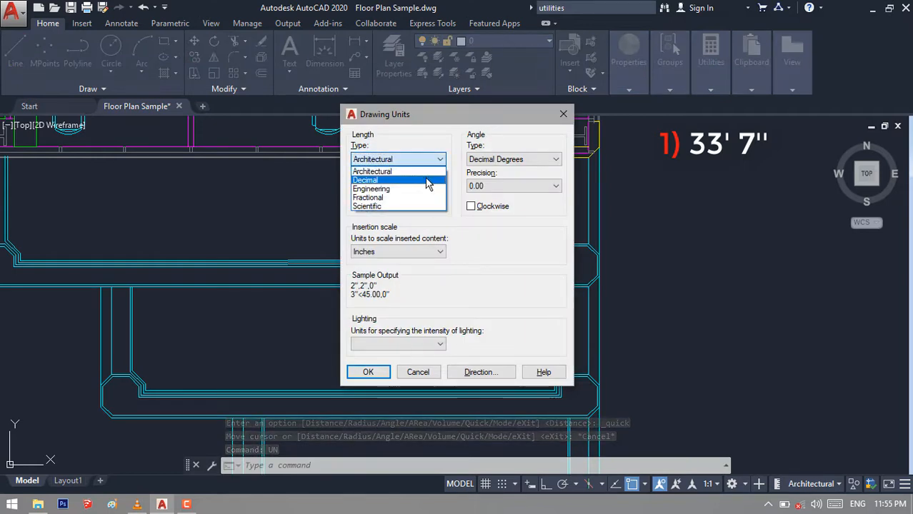
pyautogui.click(427, 181)
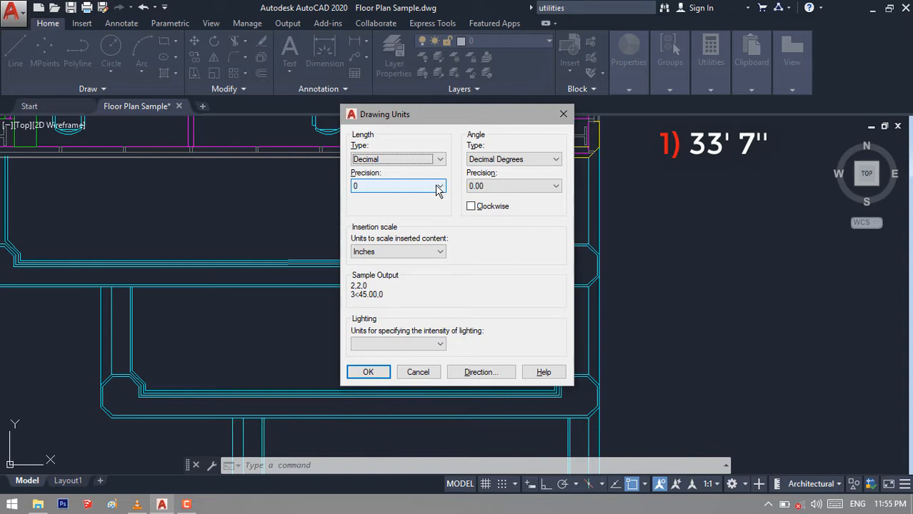
pyautogui.click(438, 187)
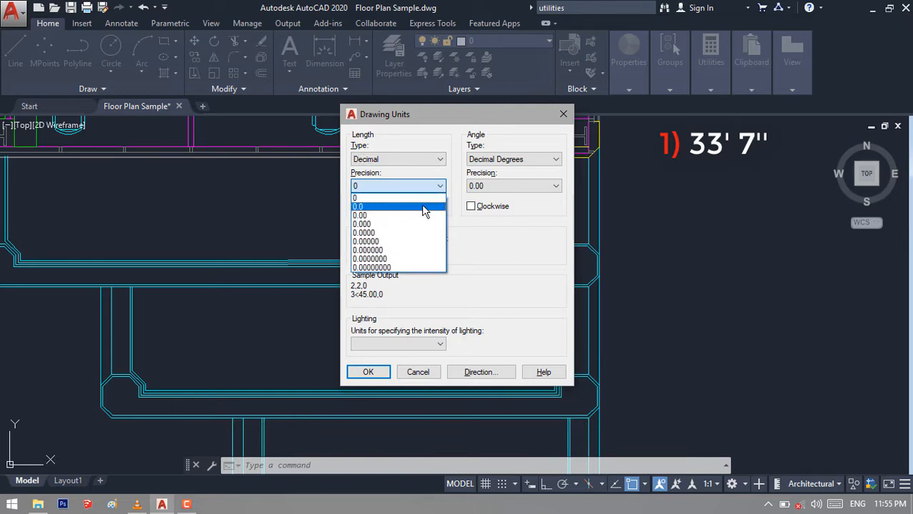
pyautogui.click(421, 207)
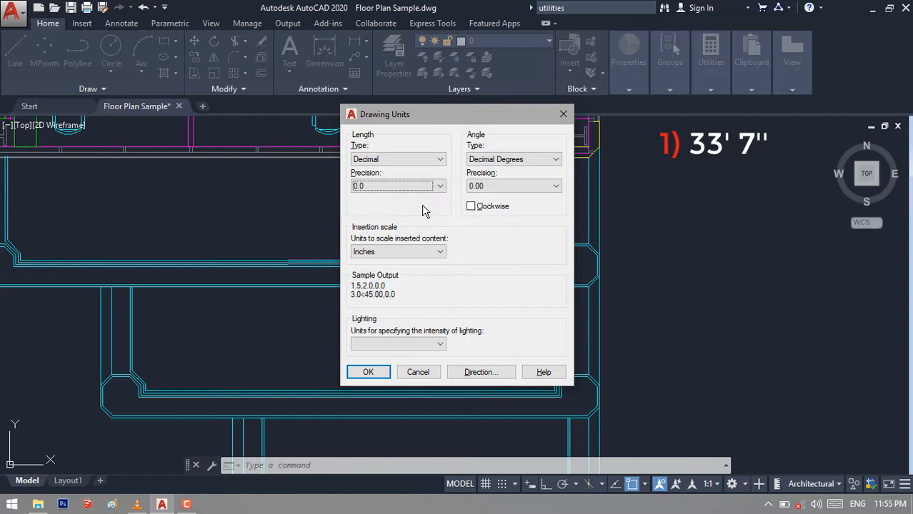
pyautogui.click(429, 254)
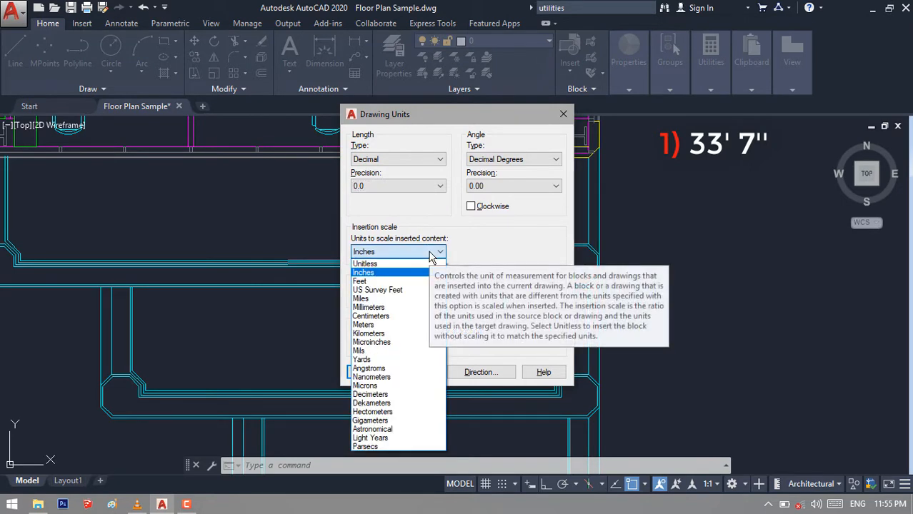
pyautogui.click(404, 317)
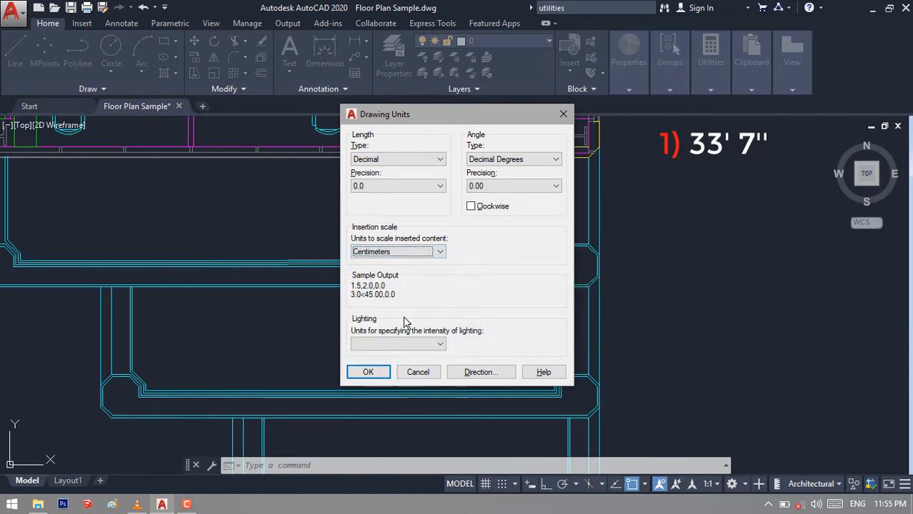
pyautogui.click(372, 375)
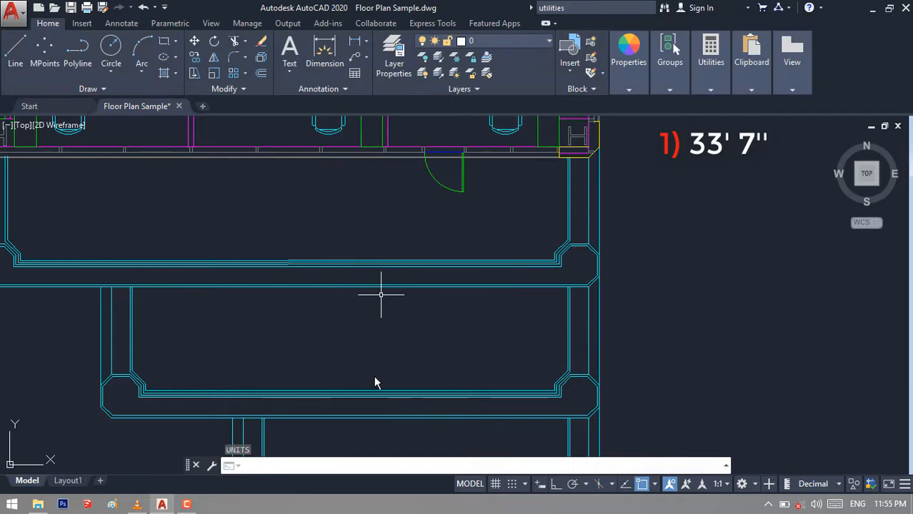
# Step: Quick-measure the middle cyan section again in decimal units
pyautogui.click(721, 85)
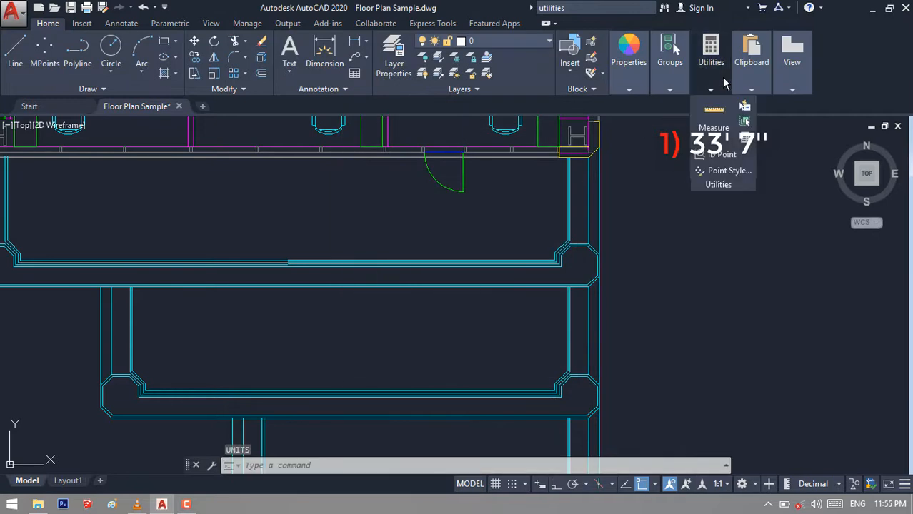
pyautogui.click(714, 114)
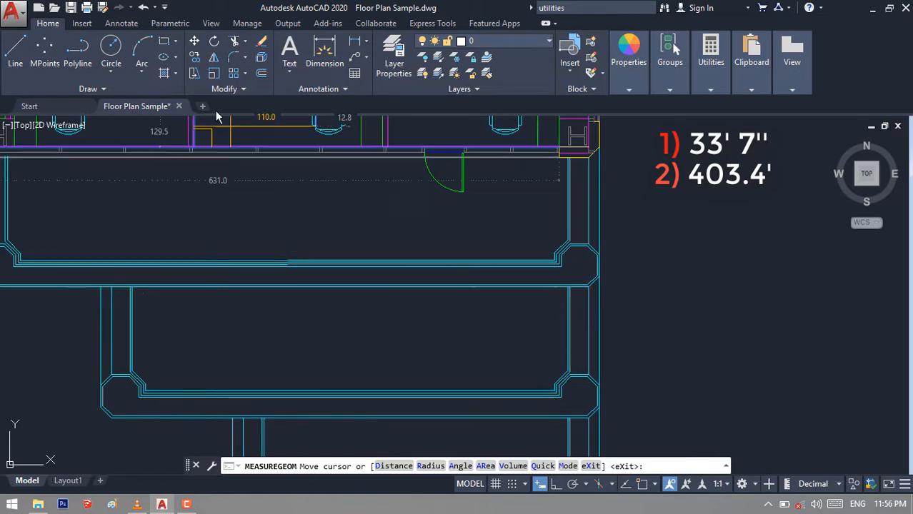
# Step: Scale all objects in the drawing by a factor of 2.54 from base point 00
pyautogui.click(214, 74)
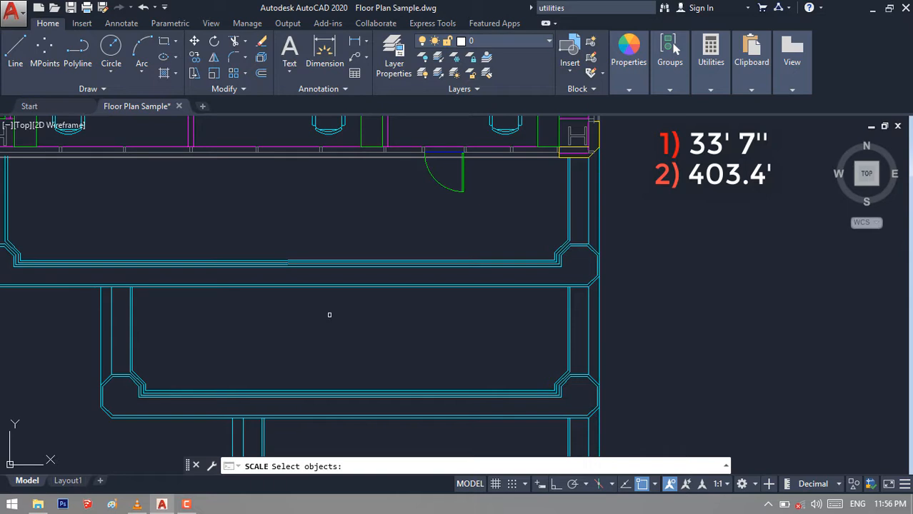
pyautogui.write('all')
pyautogui.press('Return')
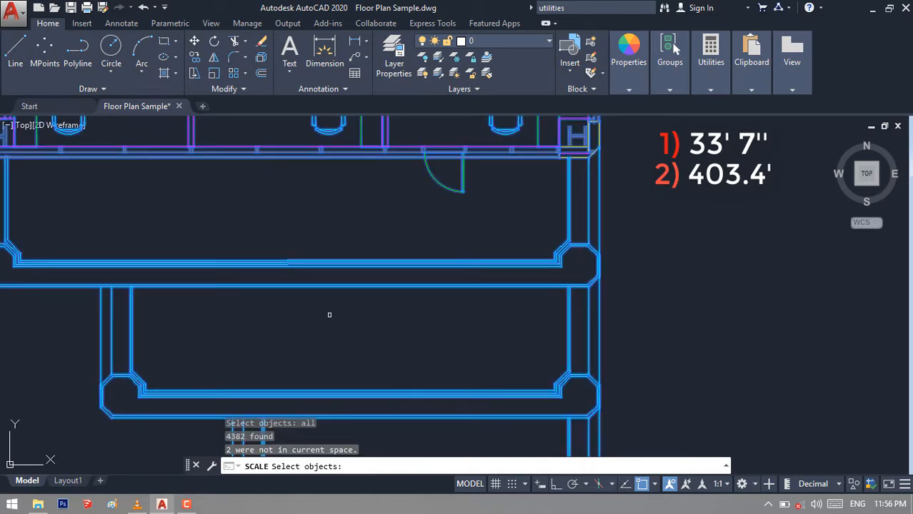
pyautogui.press('Return')
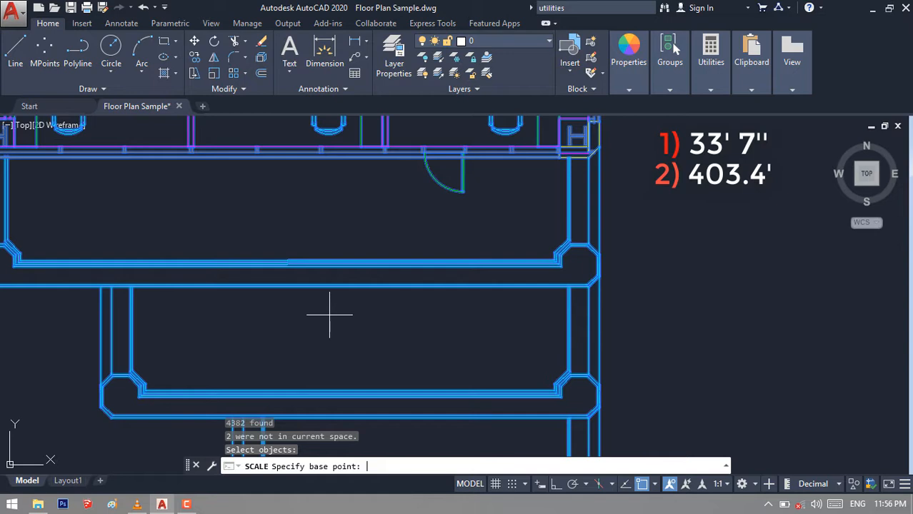
pyautogui.write('00')
pyautogui.press('Return')
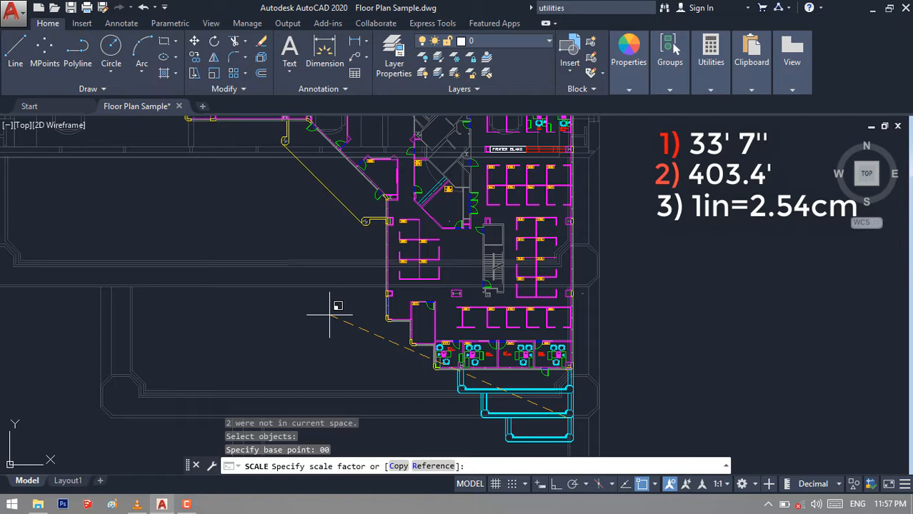
pyautogui.write('2.54')
pyautogui.press('Return')
# Step: Quick-measure the middle cyan section of the enlarged floor plan
pyautogui.scroll(-5, 329, 314)
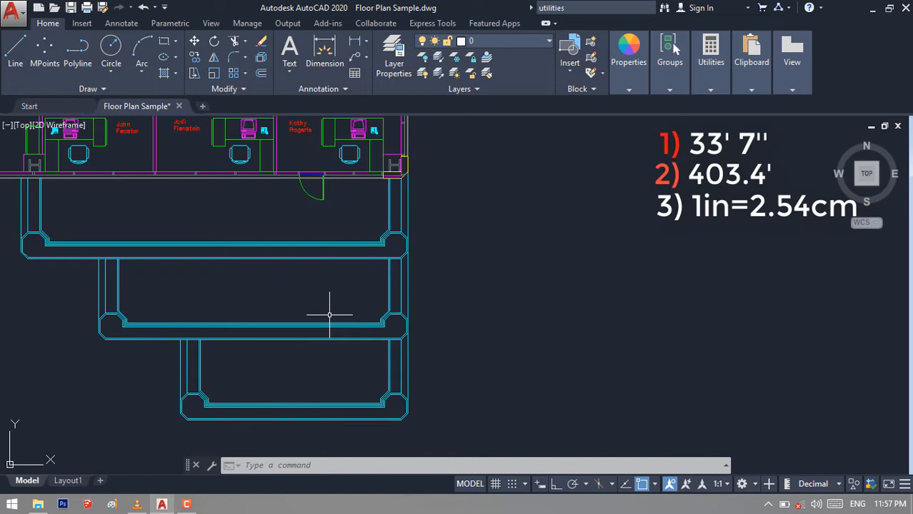
pyautogui.click(711, 88)
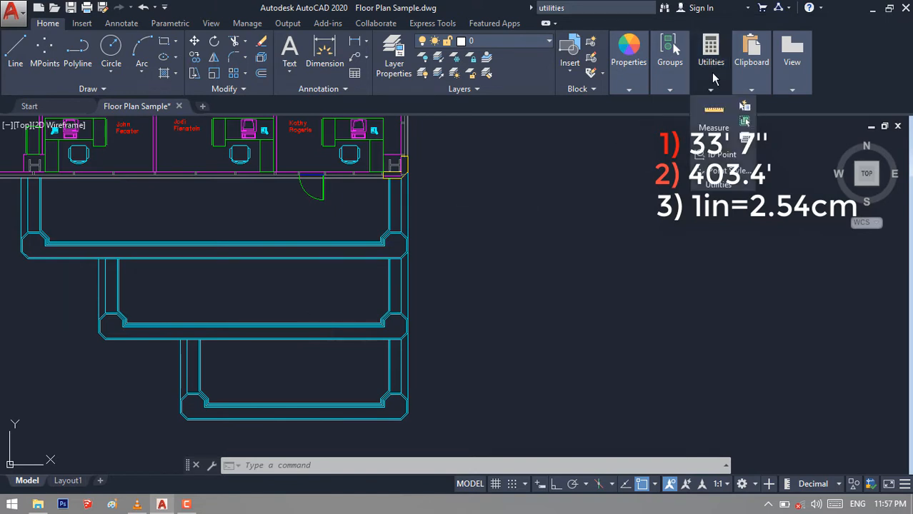
pyautogui.click(714, 112)
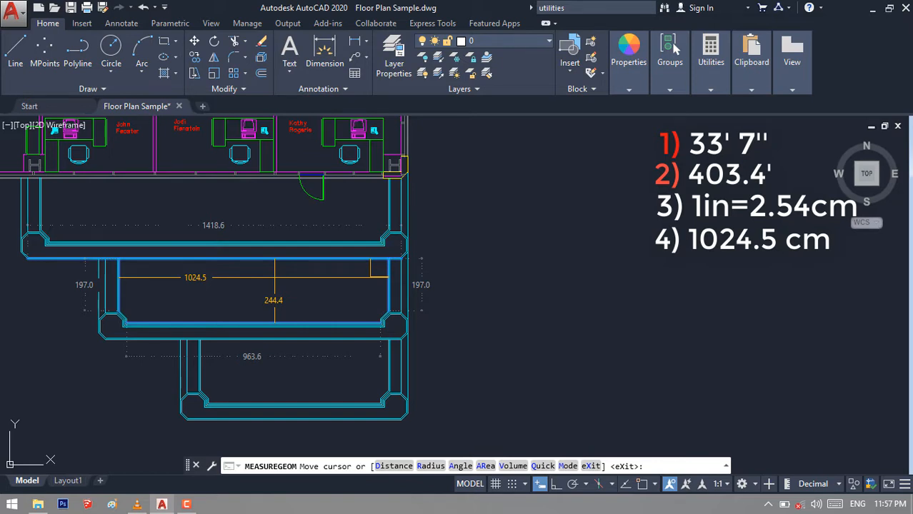
# Step: Scale all objects from base point 00, computing the scale factor with 'cal as 1/2.54
pyautogui.click(217, 80)
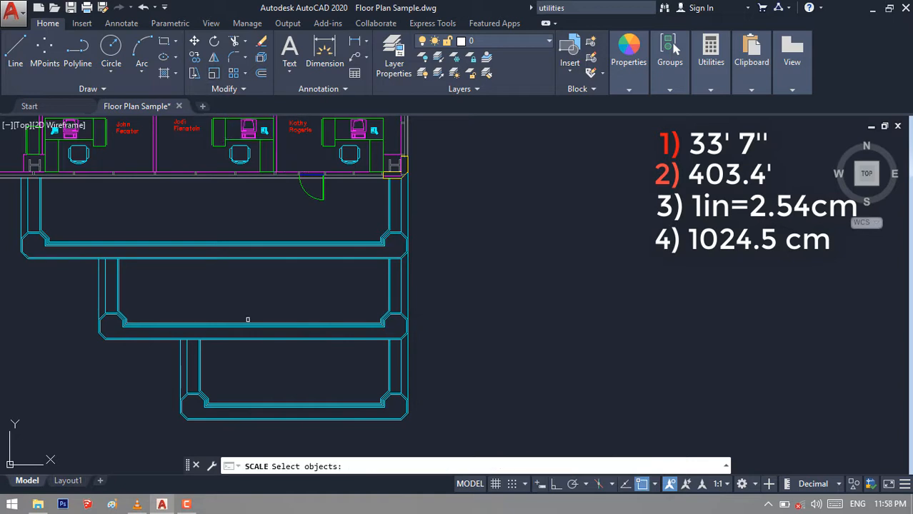
pyautogui.write('all')
pyautogui.press('Return')
pyautogui.press('Return')
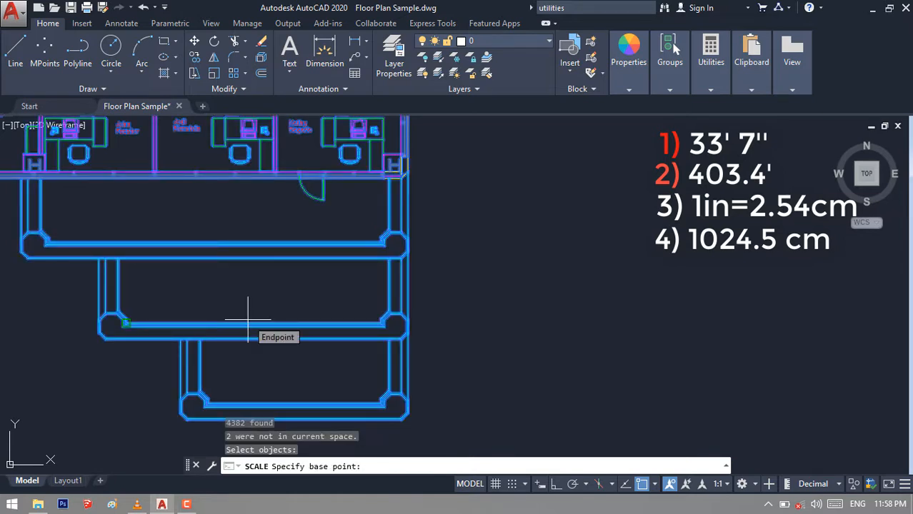
pyautogui.write('00')
pyautogui.press('Return')
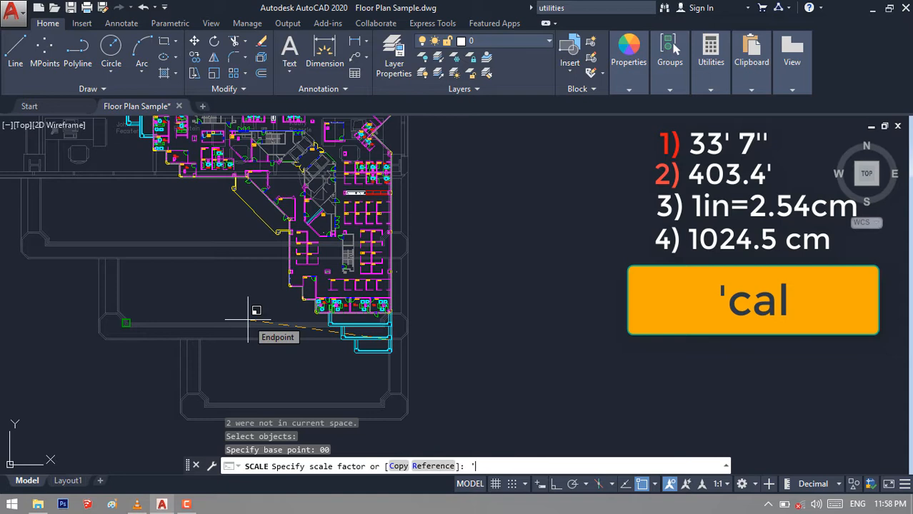
pyautogui.write('cal')
pyautogui.press('Return')
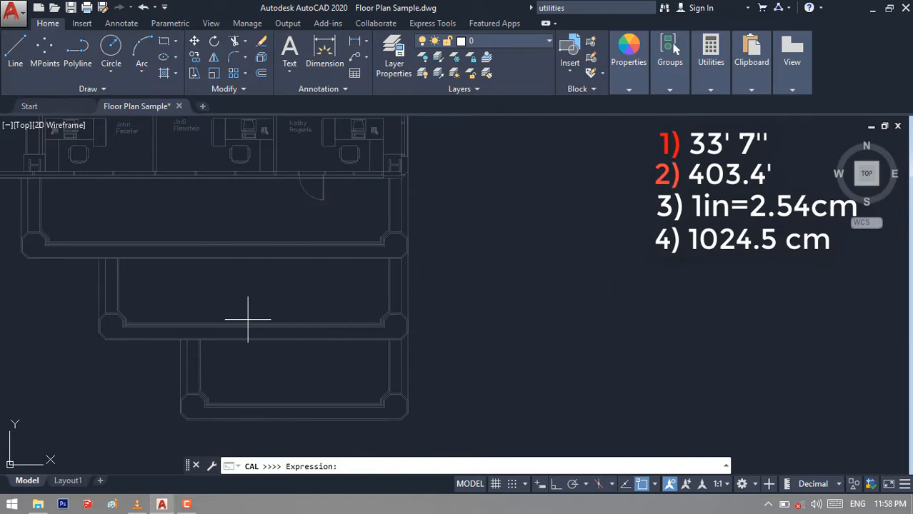
pyautogui.write('1.2')
pyautogui.press('BackSpace')
pyautogui.press('BackSpace')
pyautogui.write('/2.54')
pyautogui.press('Return')
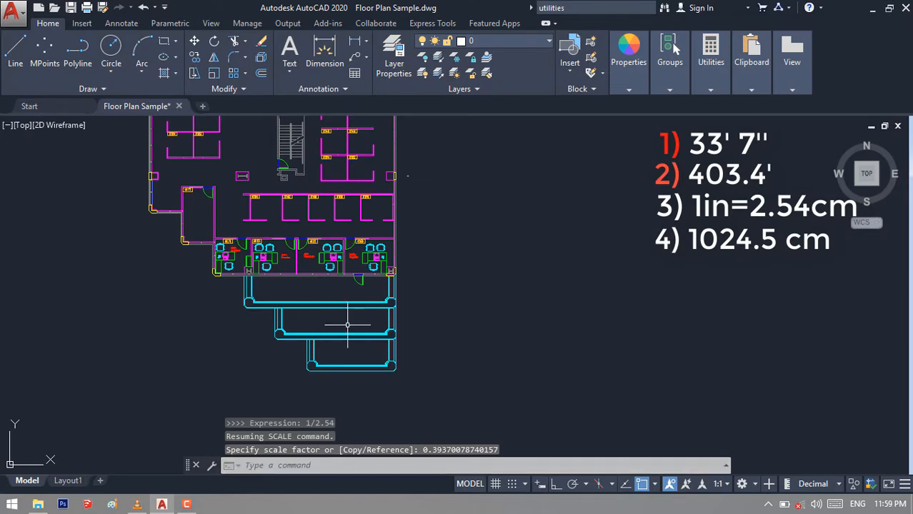
# Step: Quick-measure the middle cyan section of the floor plan after the reverse scaling
pyautogui.scroll(2, 347, 325)
pyautogui.scroll(3, 348, 325)
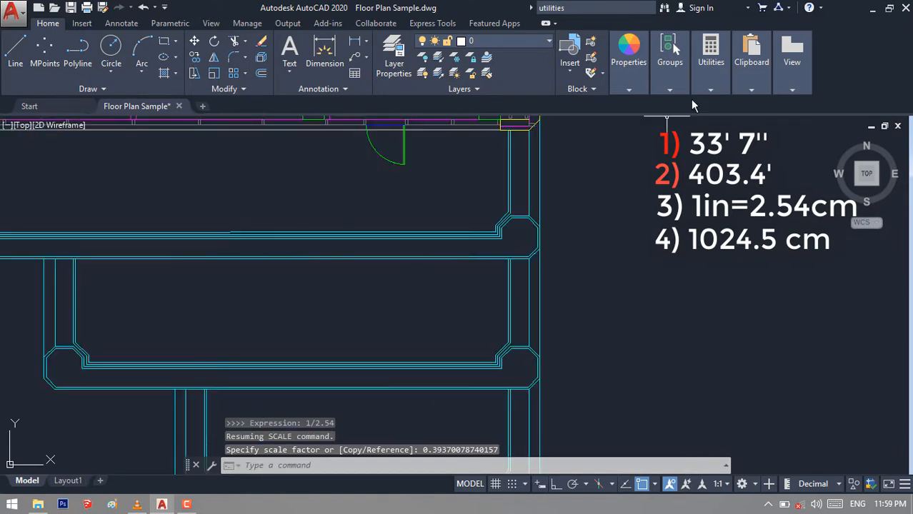
pyautogui.click(711, 75)
pyautogui.click(710, 109)
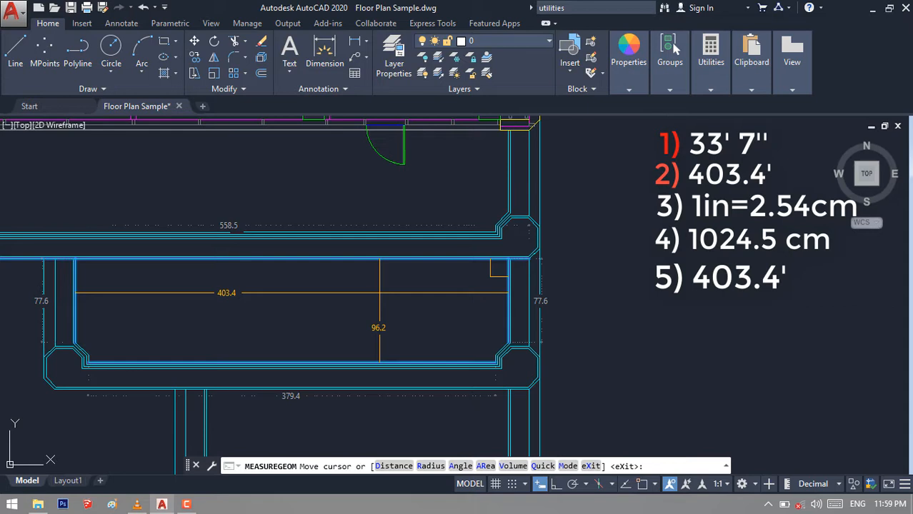
pyautogui.press('Escape')
# Step: Set the drawing units' length type to Architectural and the insertion scale to Inches
pyautogui.write('UN')
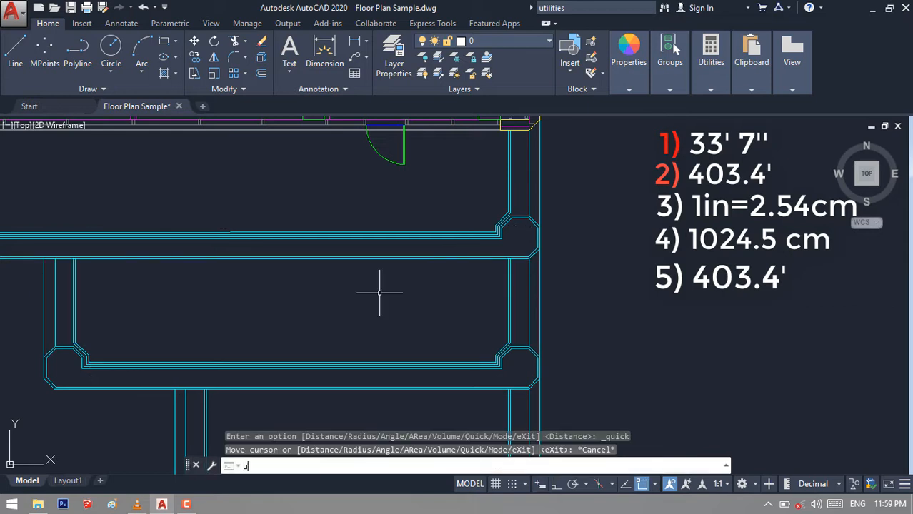
pyautogui.press('Return')
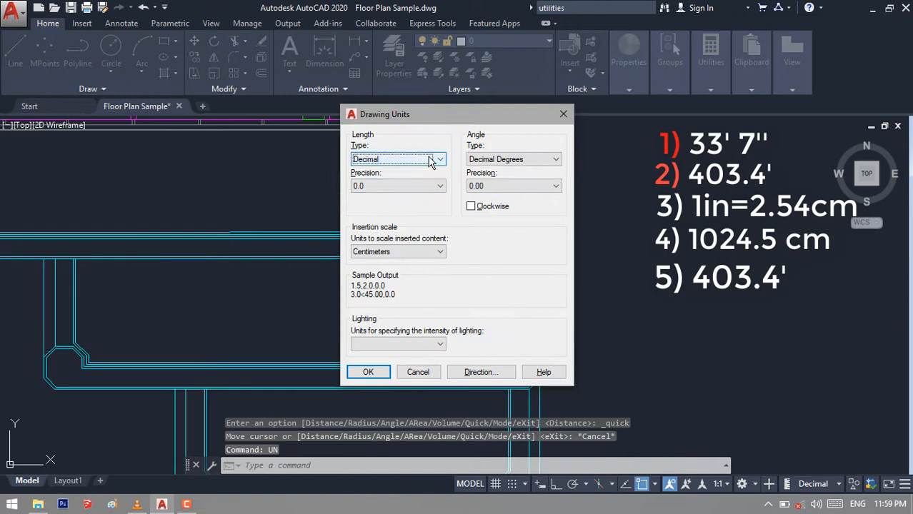
pyautogui.click(428, 160)
pyautogui.click(423, 172)
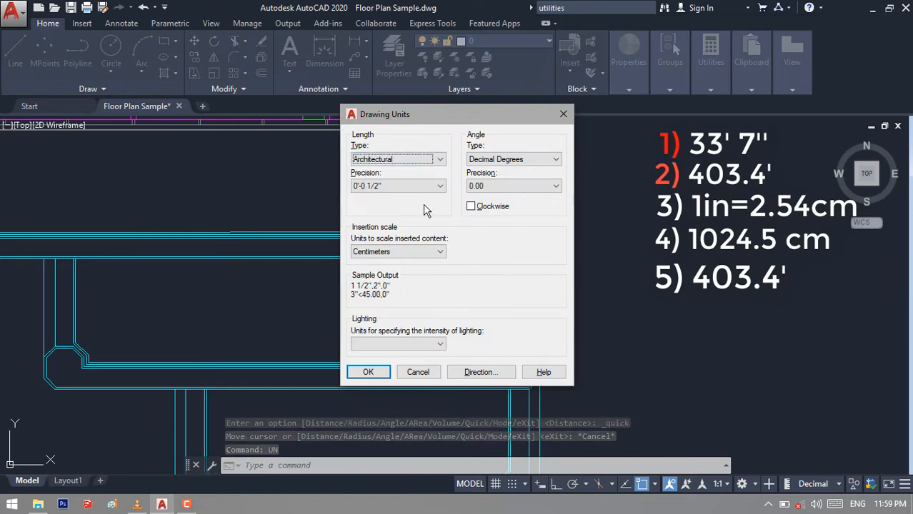
pyautogui.click(433, 254)
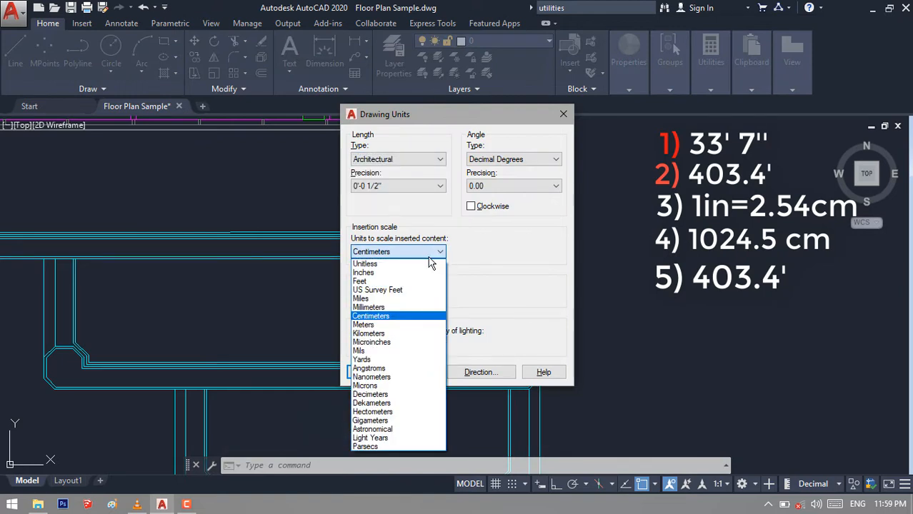
pyautogui.click(423, 272)
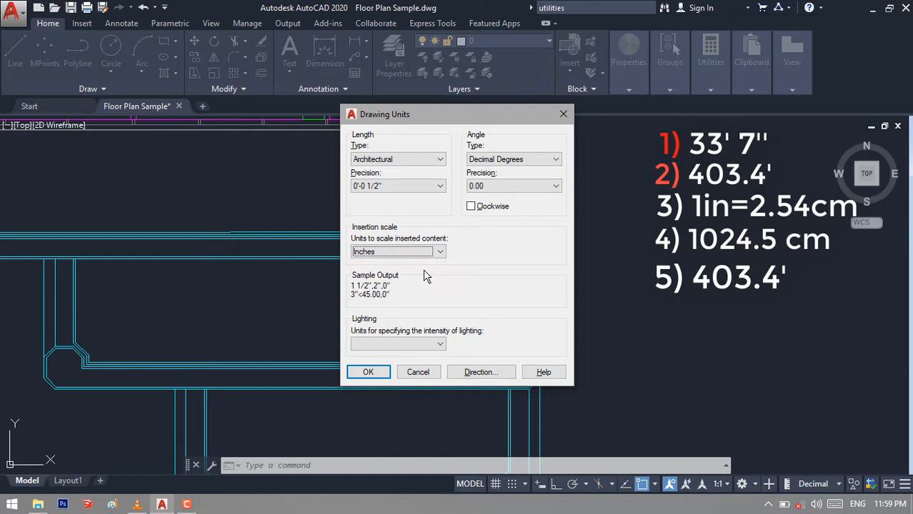
pyautogui.click(380, 373)
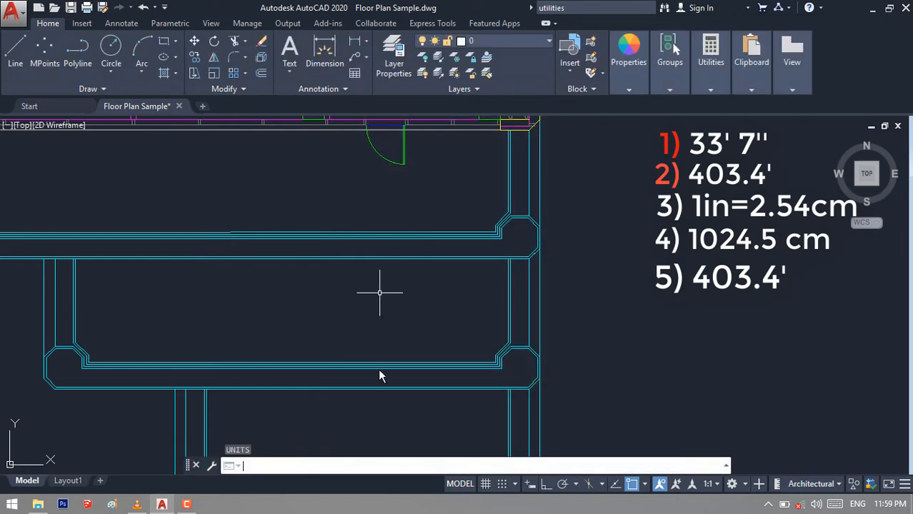
# Step: Quick-measure the cyan sections below the floor plan in architectural units
pyautogui.moveTo(729, 84)
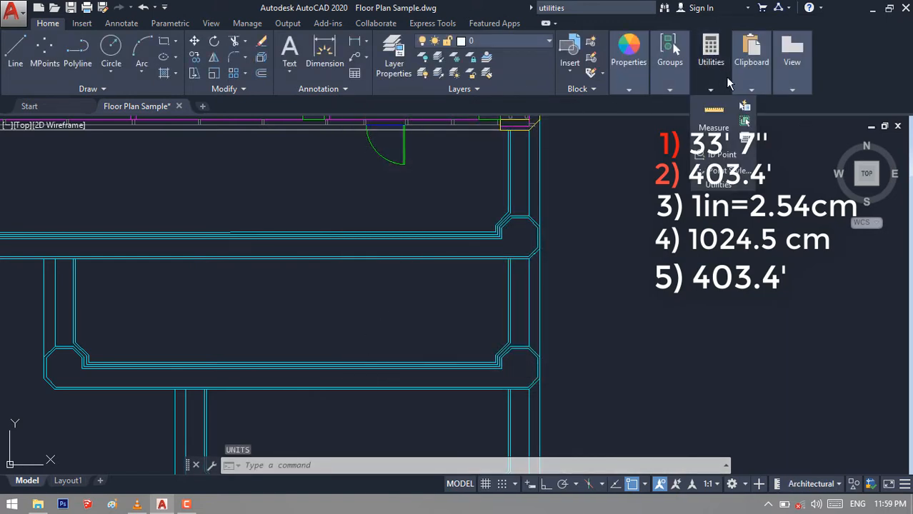
pyautogui.click(711, 113)
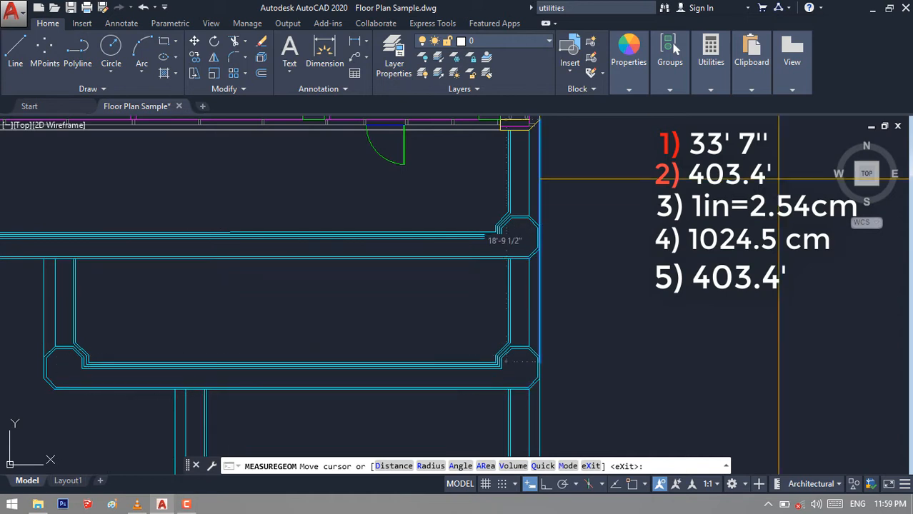
pyautogui.click(187, 504)
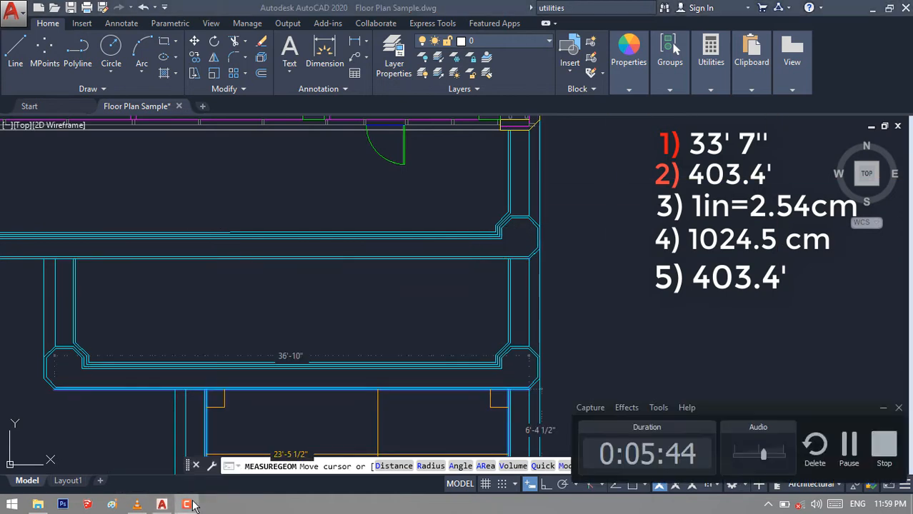
pyautogui.click(882, 444)
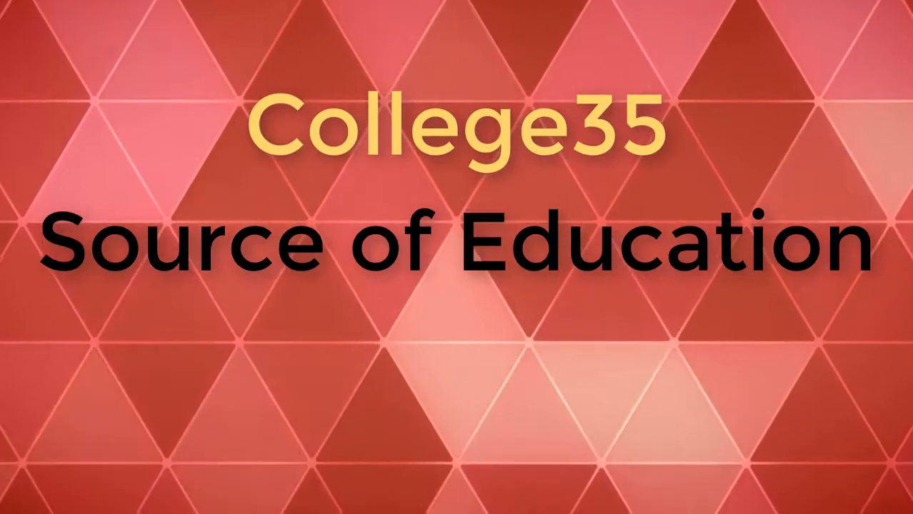